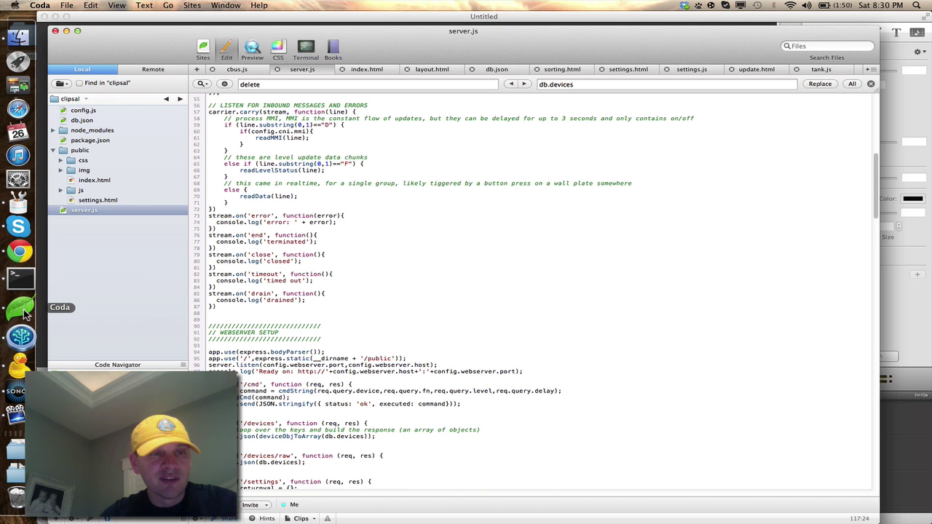
Switch to Terminal and start the lighting server with node server.js in the clipsal folder.
click(24, 273)
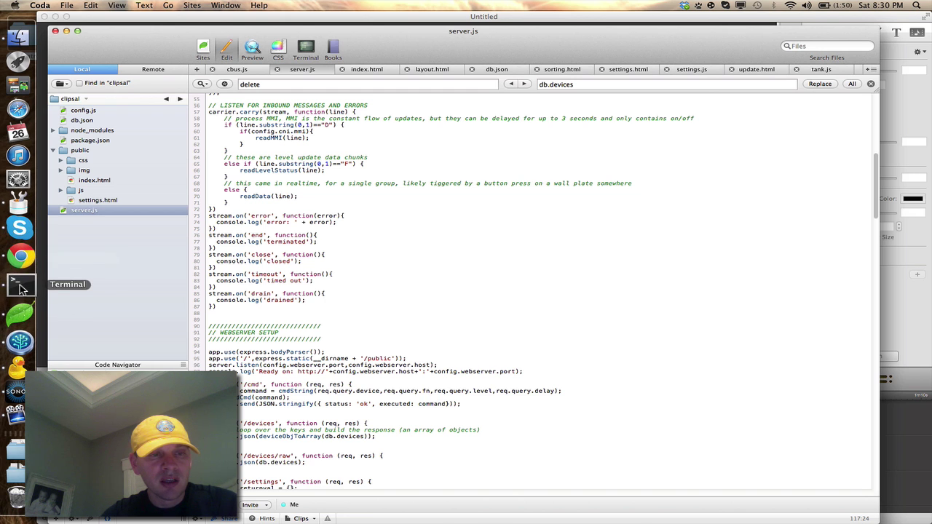
click(21, 289)
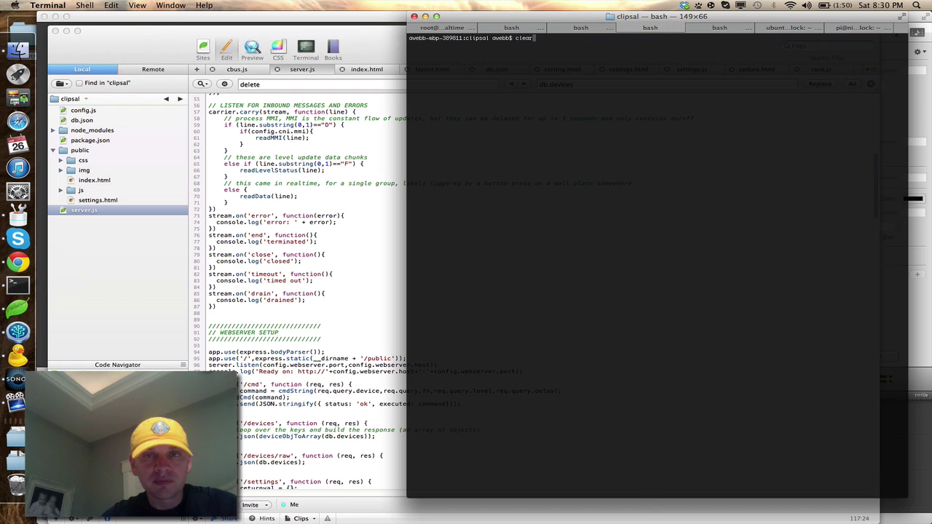
key(Up)
key(Return)
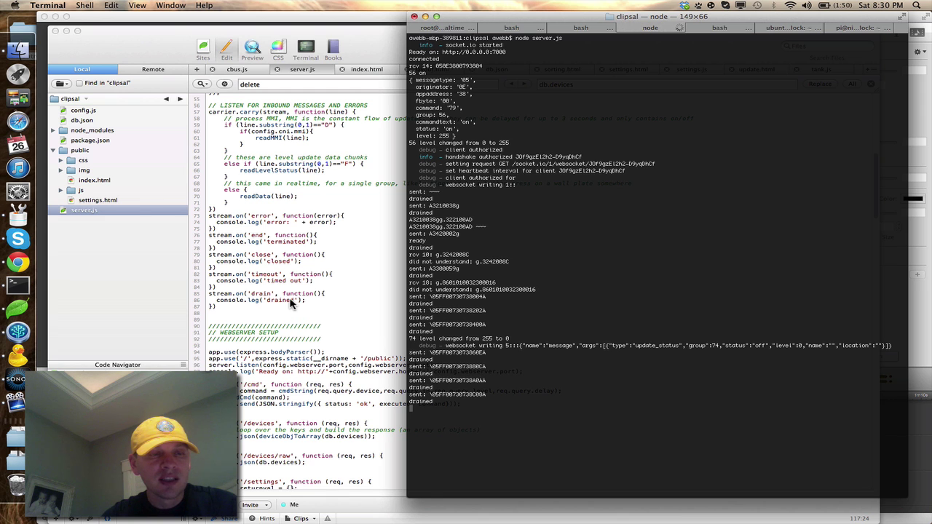
Switch to Chrome, reload the Clipsal Lighting page at 127.0.0.1:7000 and look over the light groups.
click(19, 265)
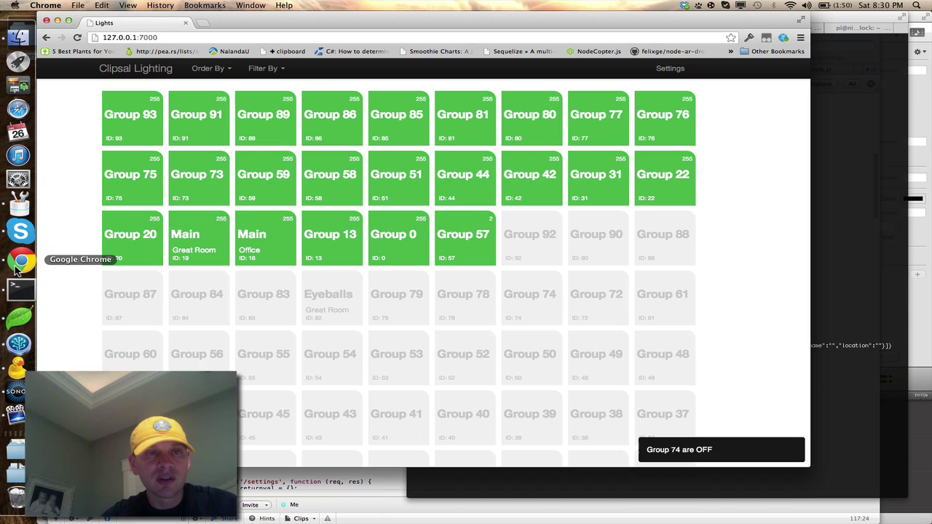
click(78, 37)
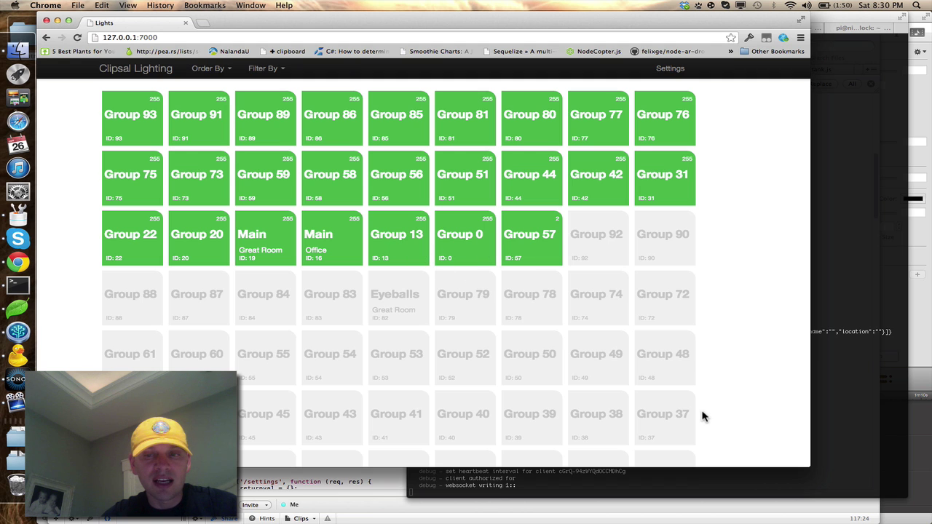
scroll(703, 416, down, 5)
scroll(702, 416, up, 5)
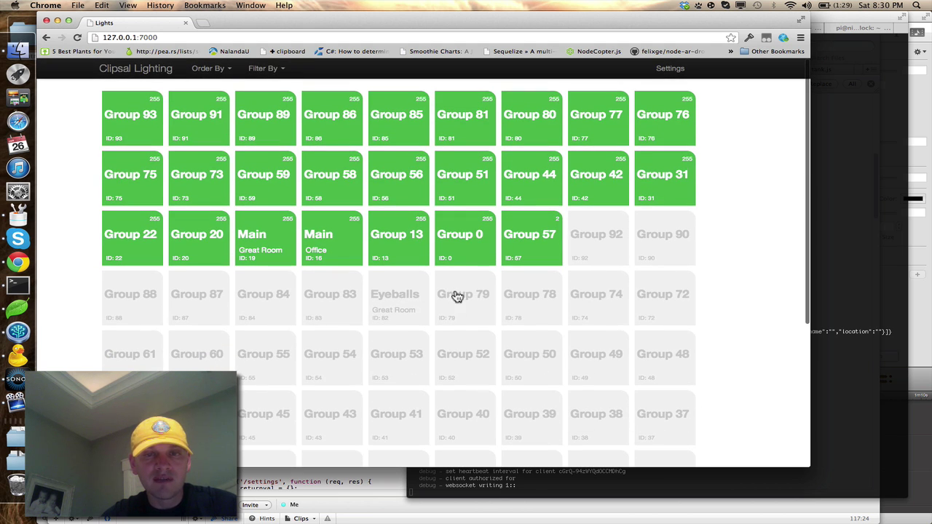
Switch Group 51 off and back on, and switch off the Main light in the Office.
click(463, 188)
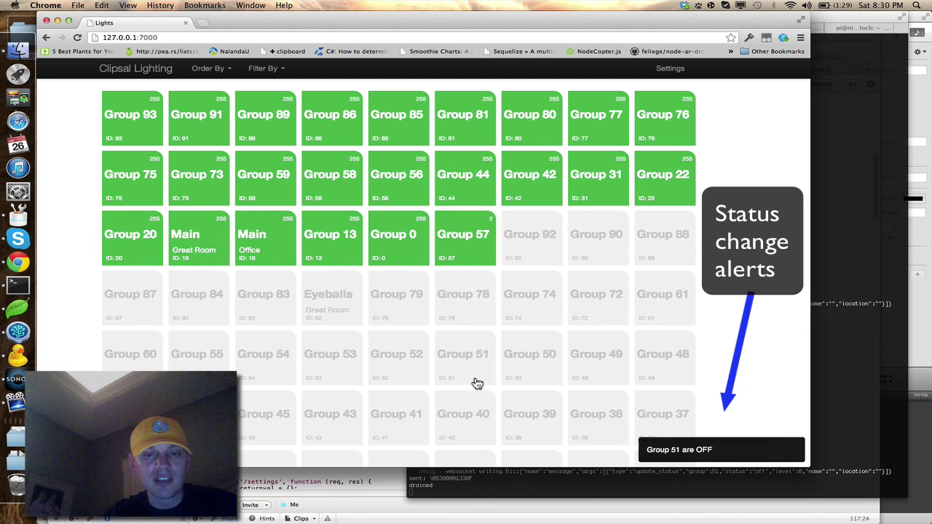
click(469, 376)
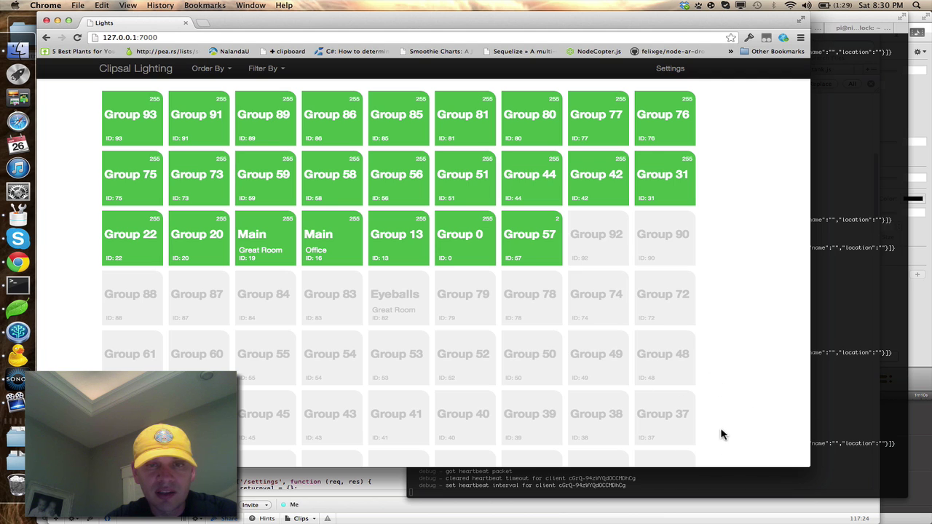
click(330, 240)
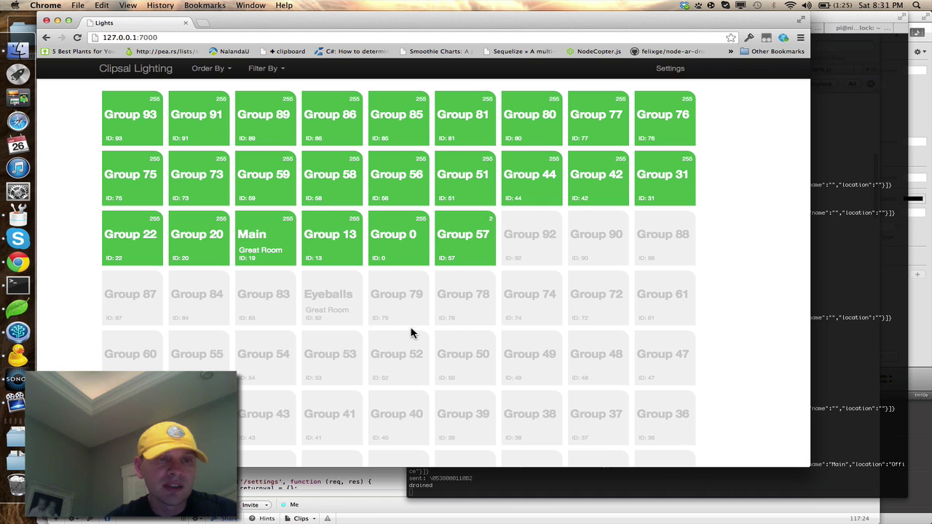
Open the lighting settings and enter Main as the name of device 51.
click(668, 70)
scroll(480, 203, down, 3)
scroll(481, 207, up, 2)
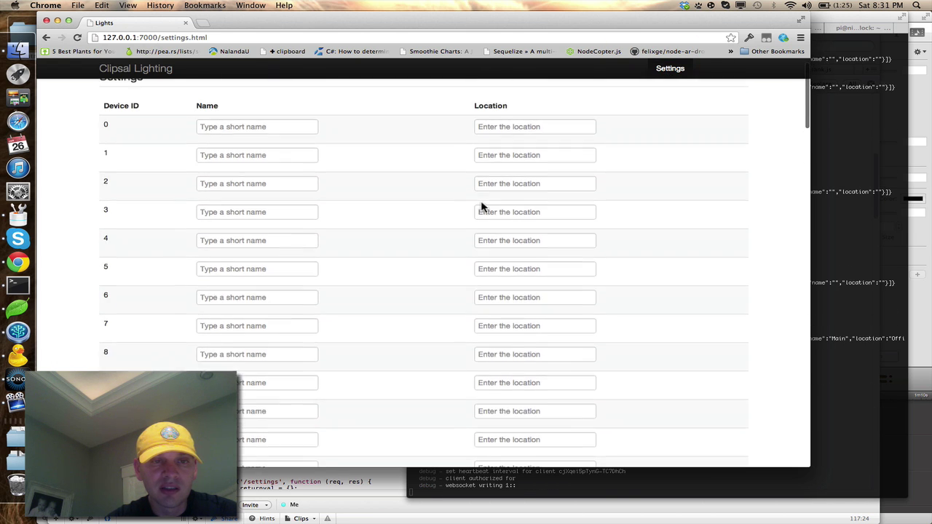
scroll(291, 172, up, 1)
scroll(406, 320, down, 5)
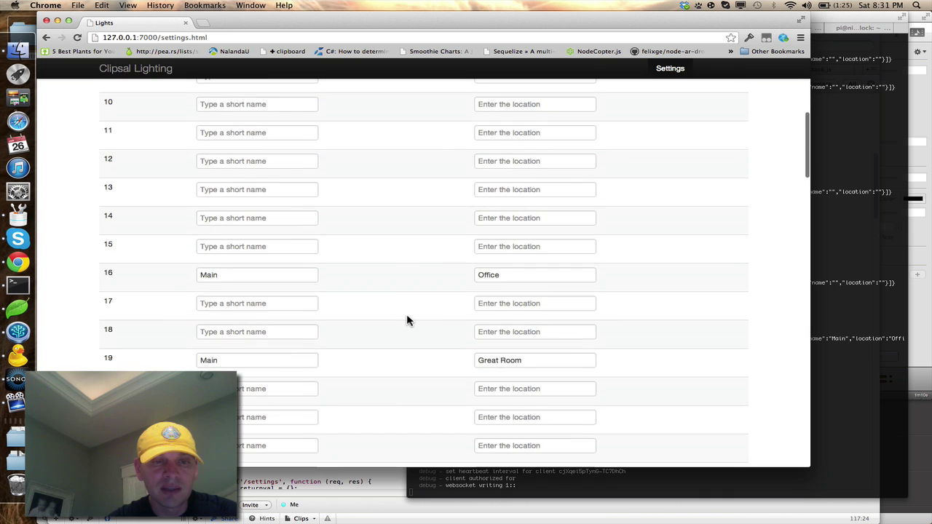
scroll(407, 319, down, 10)
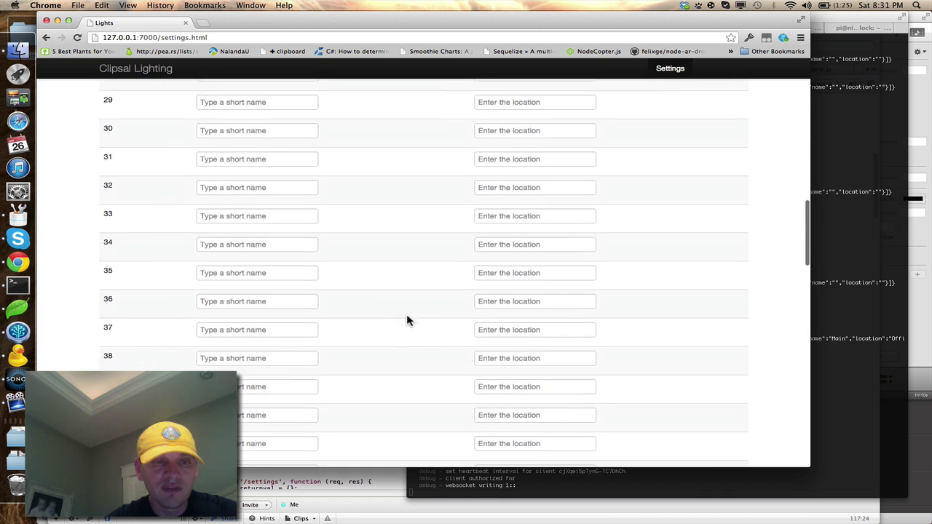
scroll(407, 317, down, 5)
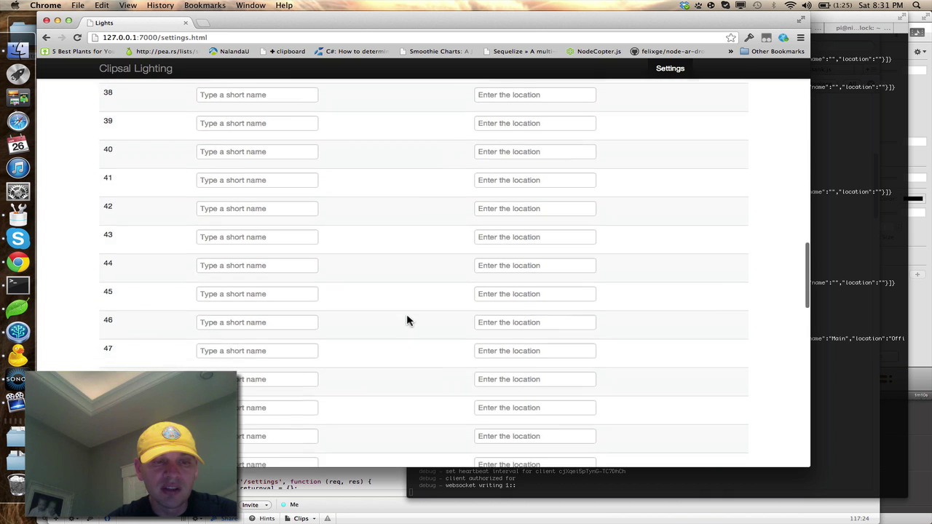
scroll(406, 320, down, 3)
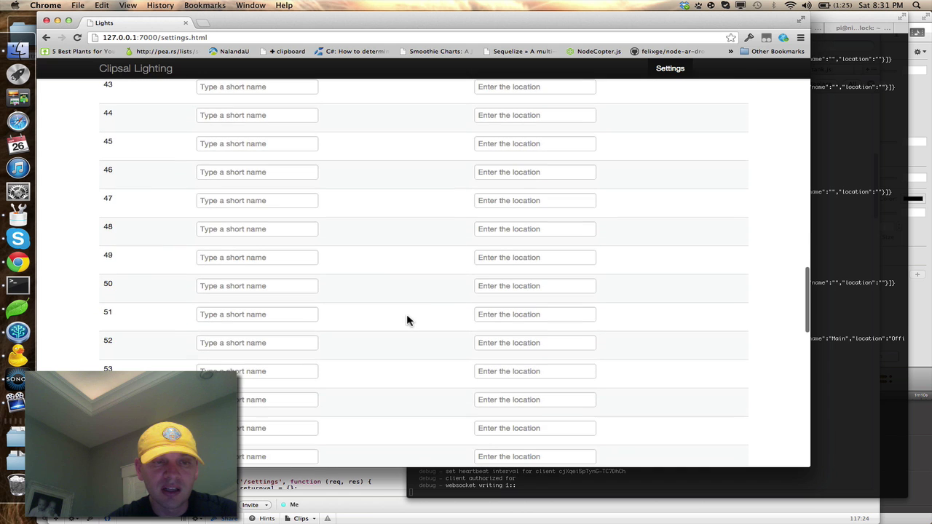
scroll(407, 321, down, 1)
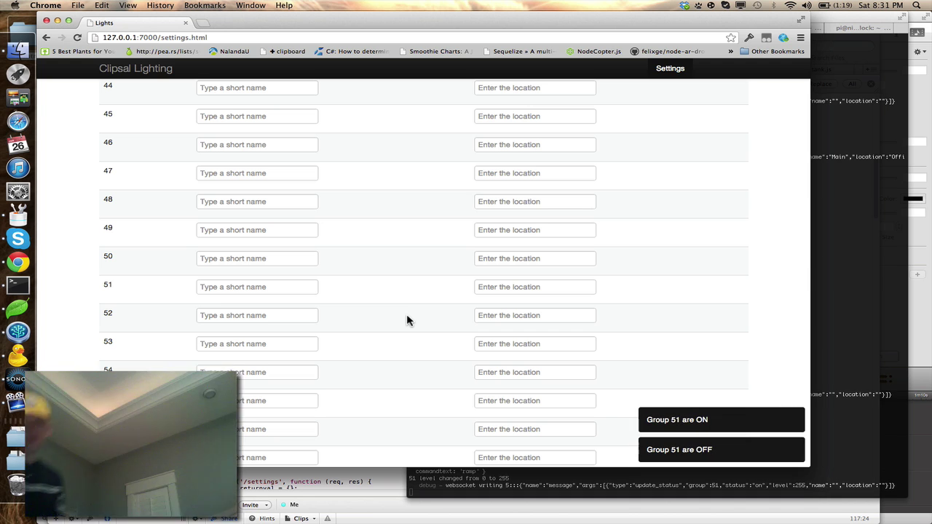
click(258, 287)
text(Main)
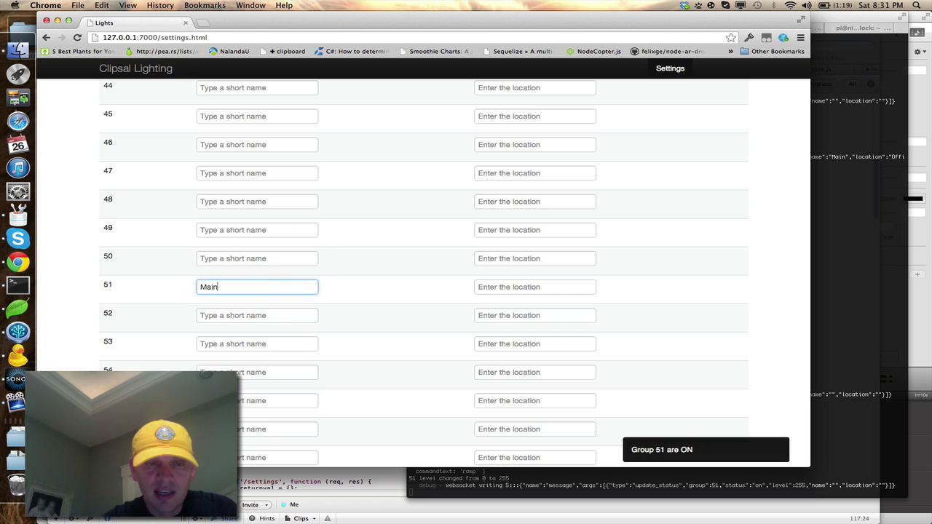
Set the location of device 51 to Master Bed and save the settings.
key(Tab)
text(Ma)
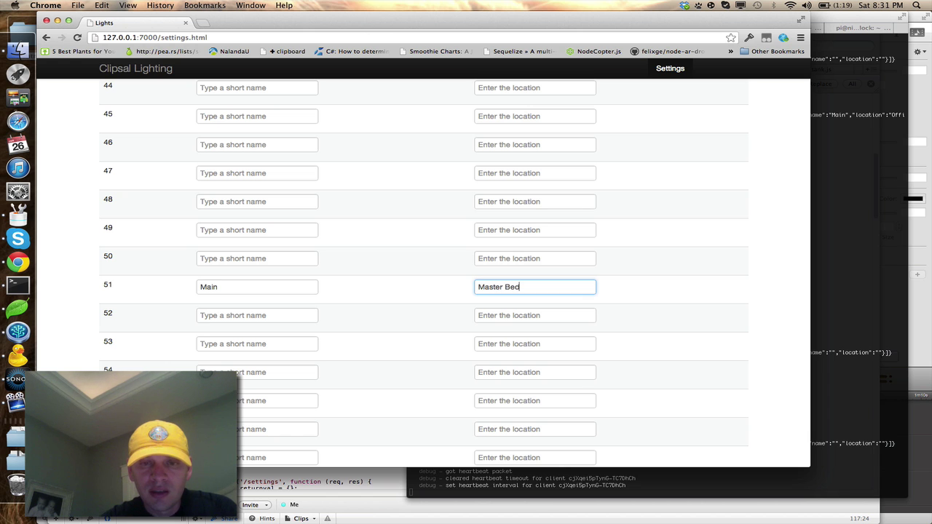
scroll(256, 292, down, 15)
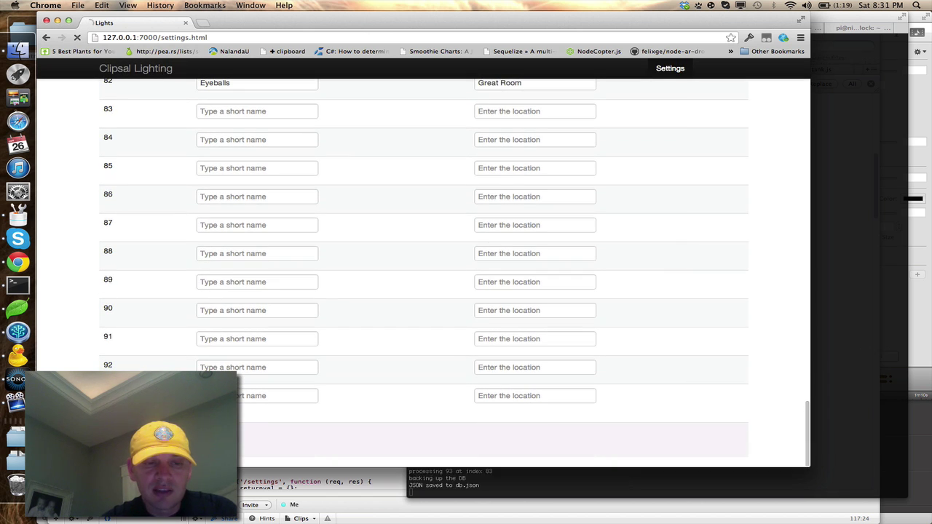
key(Return)
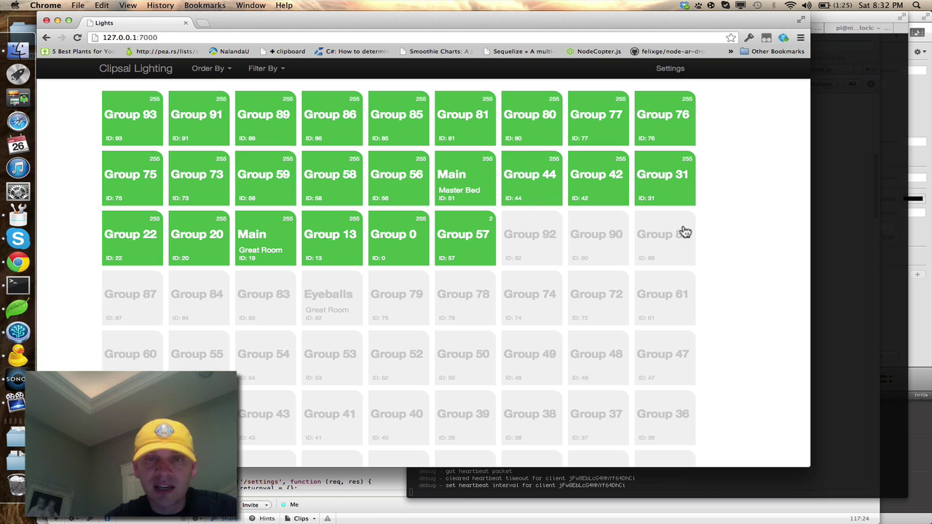
Narrow the browser window to phone width and check the tile layout and the Order By options in the collapsed navigation.
click(484, 191)
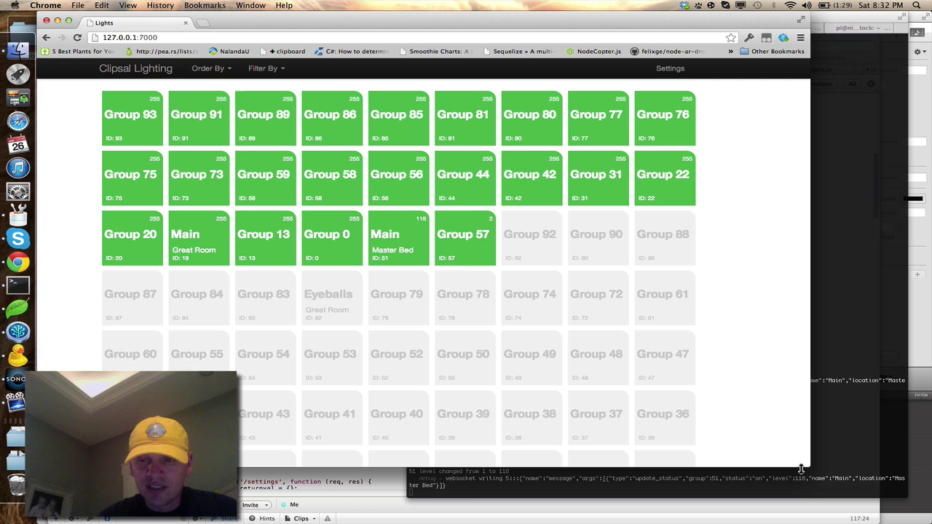
drag(806, 465, 258, 466)
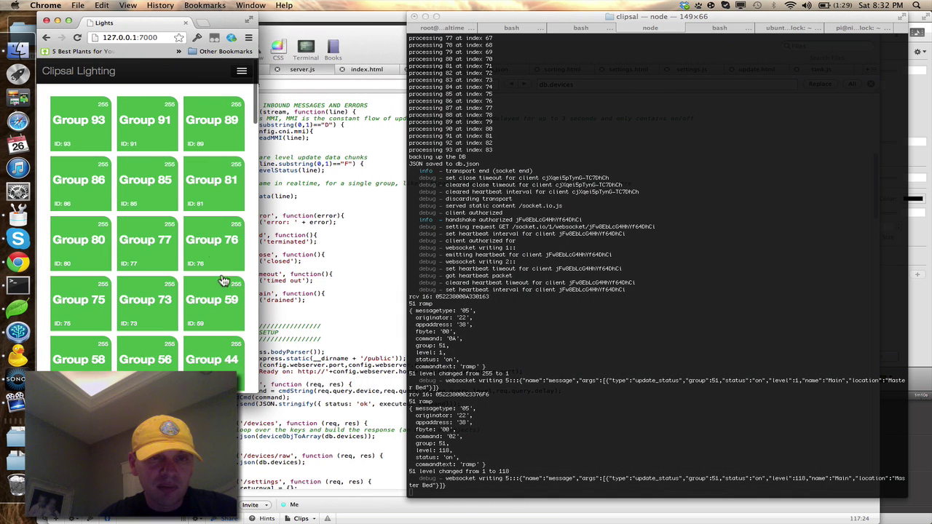
scroll(212, 255, down, 12)
scroll(208, 245, down, 3)
scroll(207, 245, up, 15)
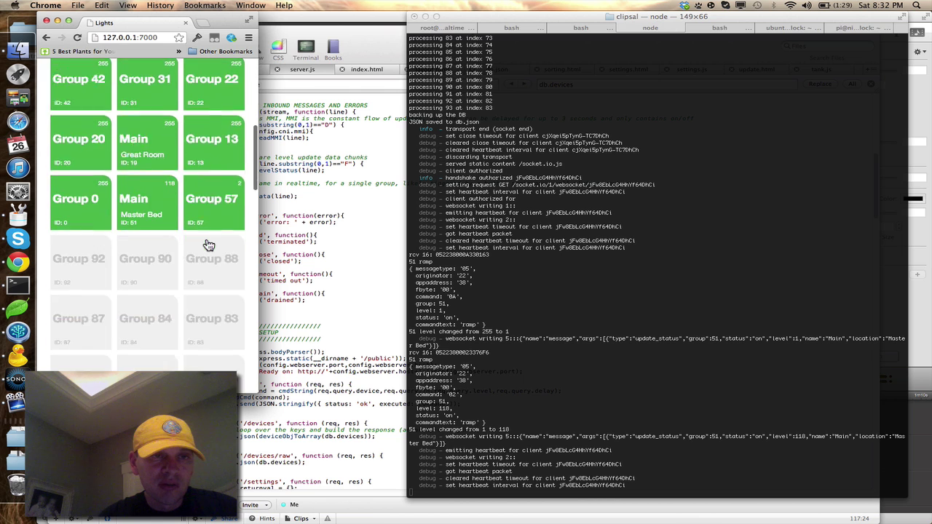
click(243, 73)
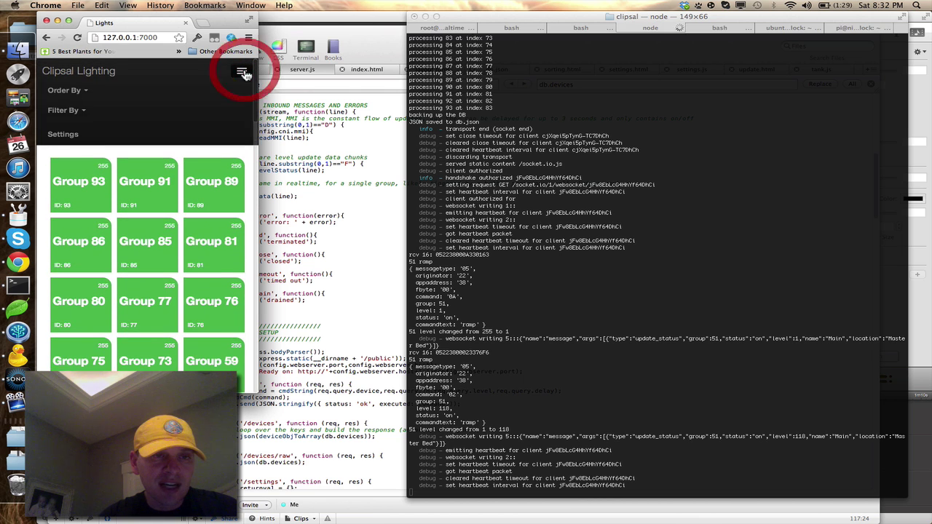
click(79, 93)
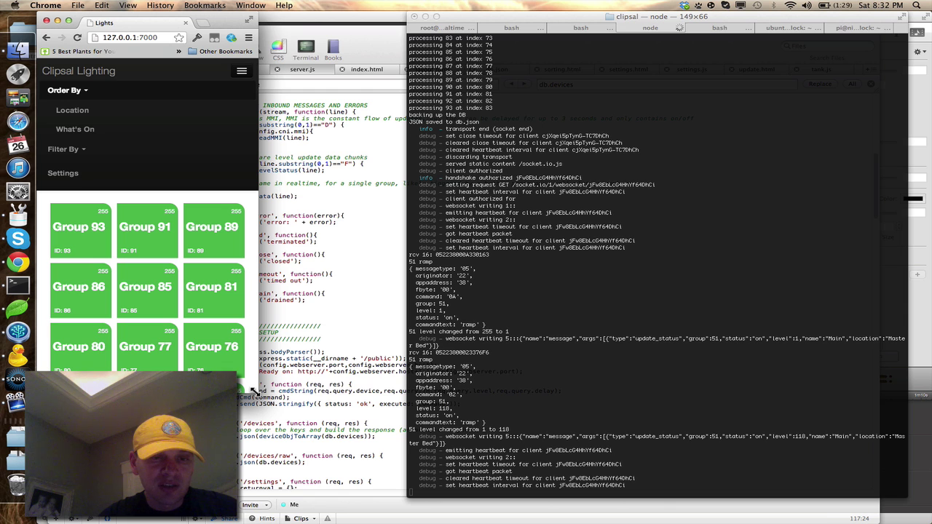
Enlarge the browser window to desktop size again and view the Filter By and Order By options.
drag(254, 391, 759, 318)
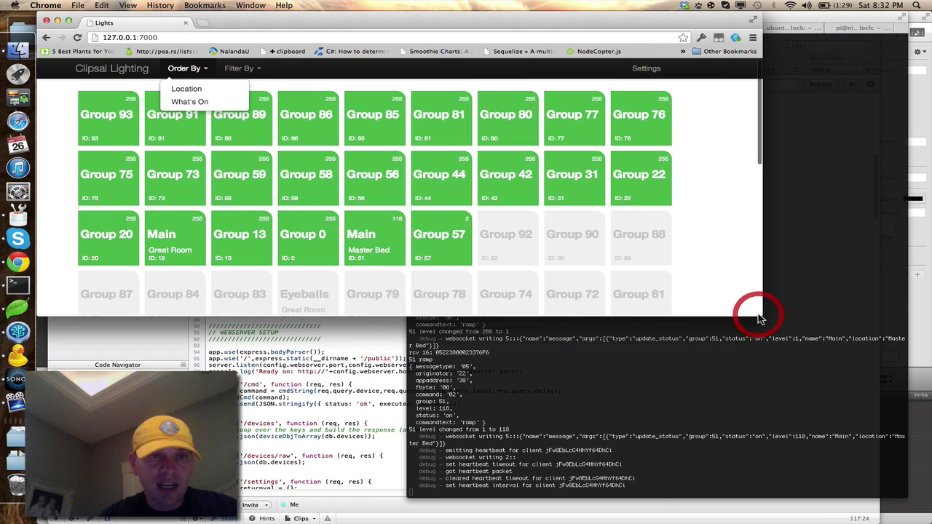
click(237, 70)
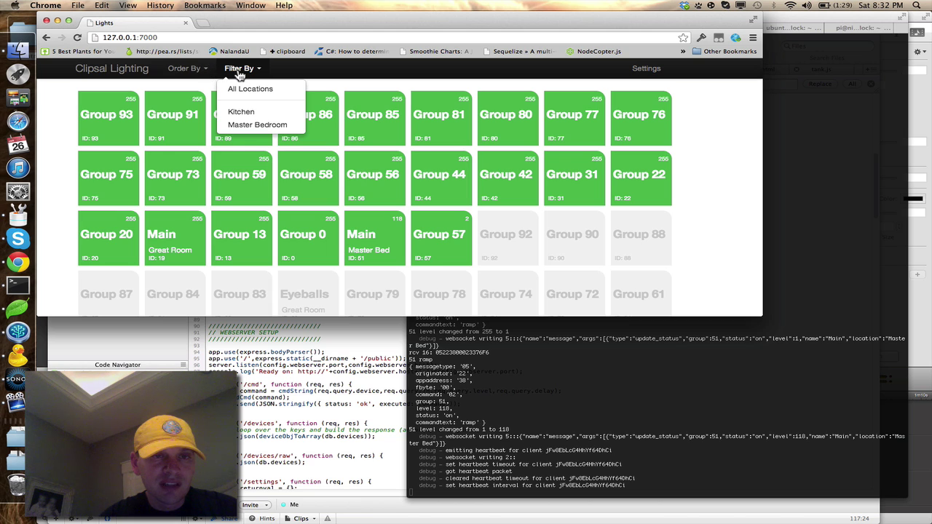
click(194, 70)
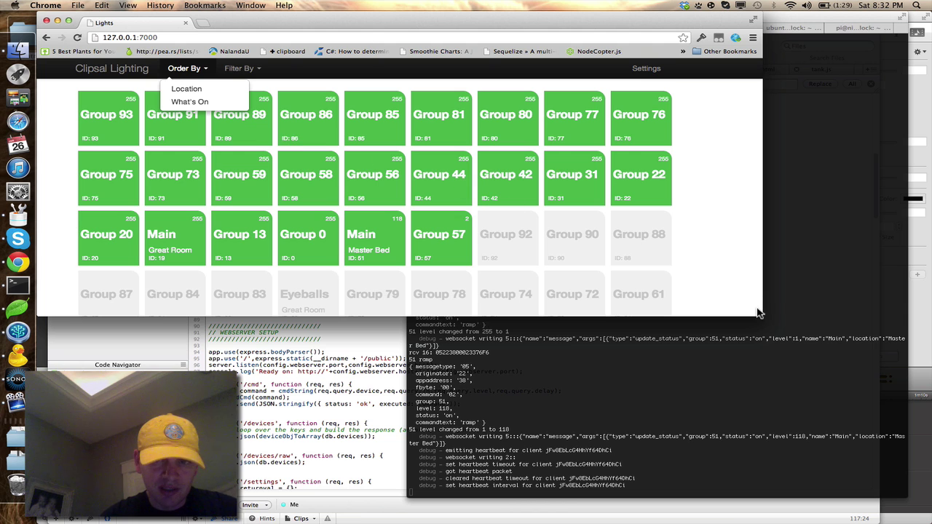
drag(761, 316, 762, 469)
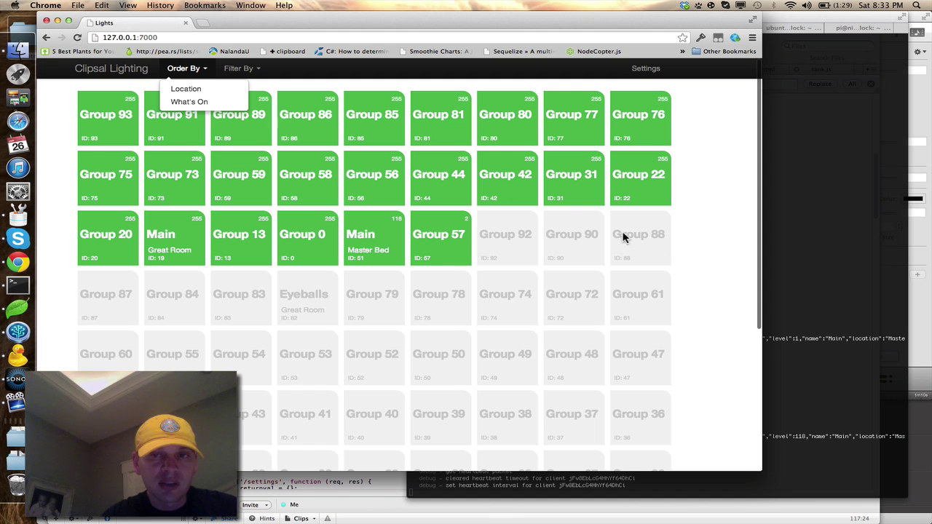
Close the Order By options and look through all the lighting groups on the page.
click(689, 267)
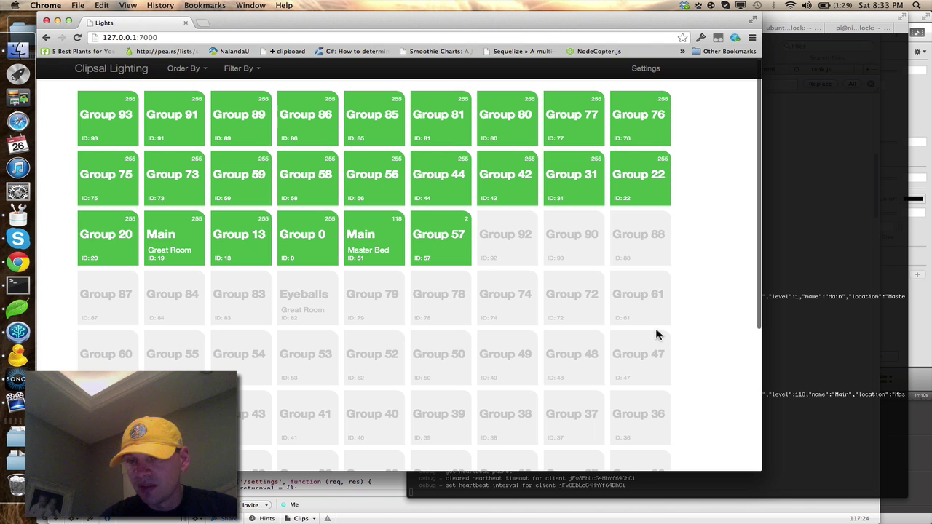
scroll(738, 363, down, 6)
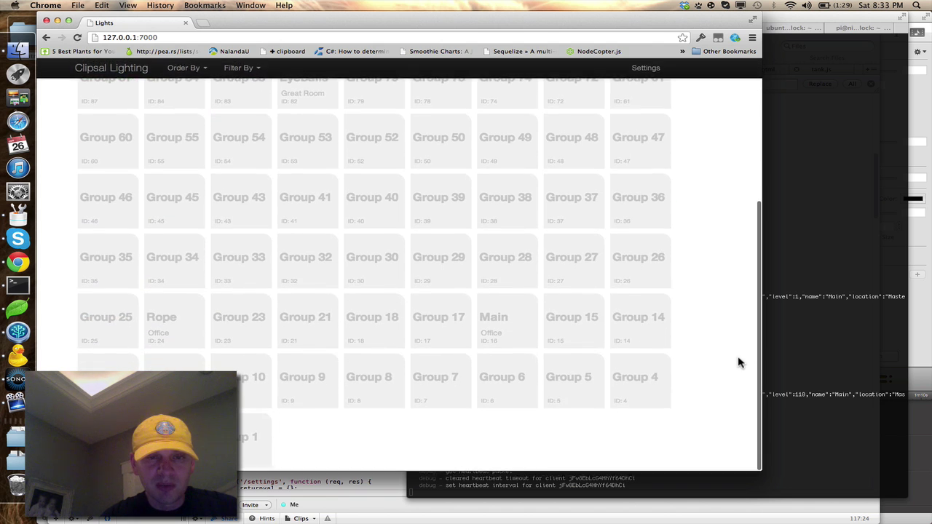
scroll(738, 363, up, 6)
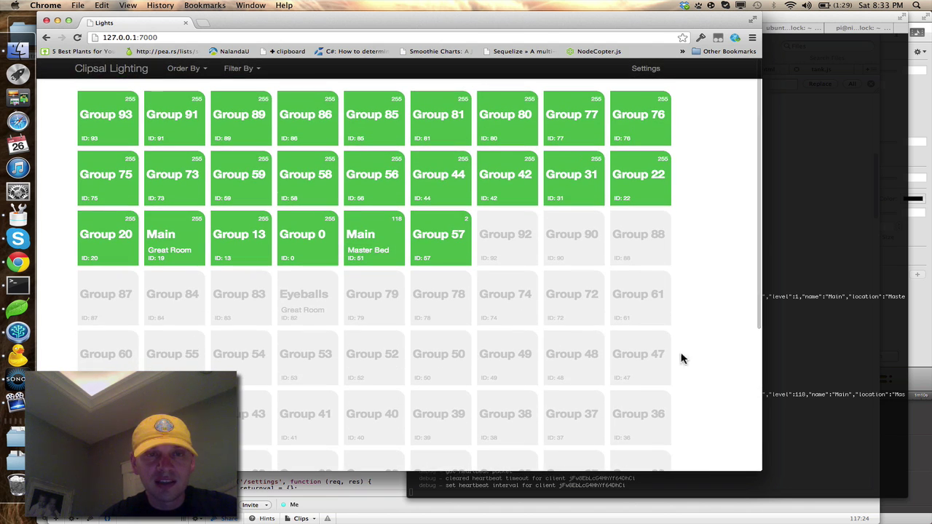